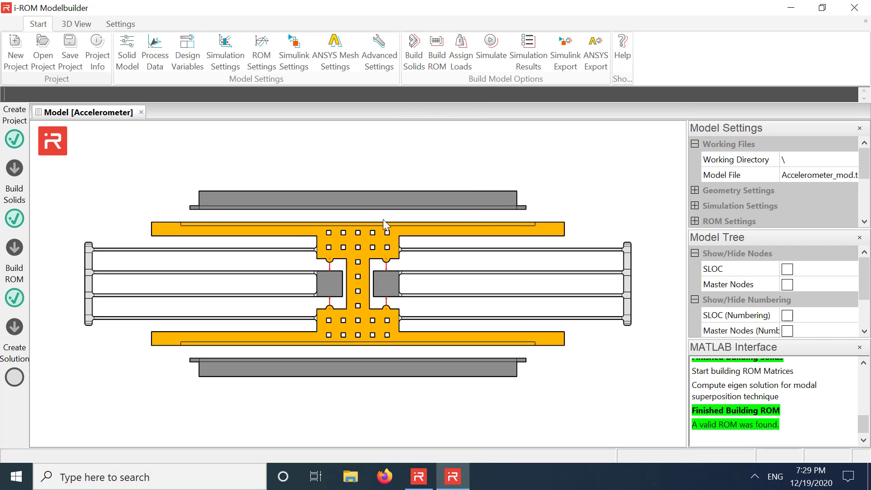
- Add an electrical load linking the sense+ capacitance to conductor ports Ground and v_sense+
left_click(461, 53)
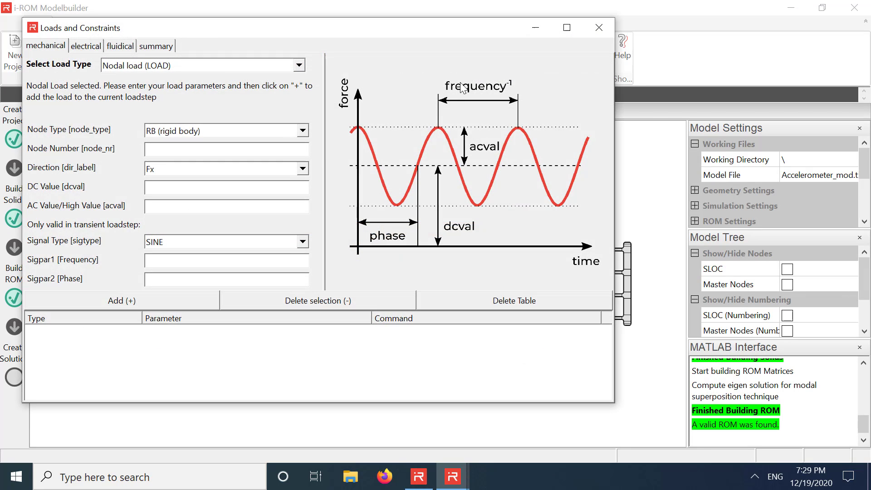
left_click(97, 46)
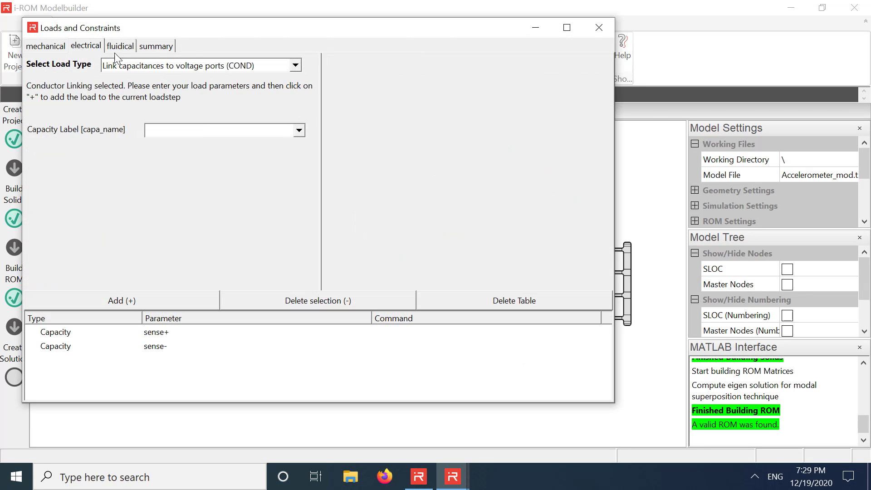
left_click(298, 131)
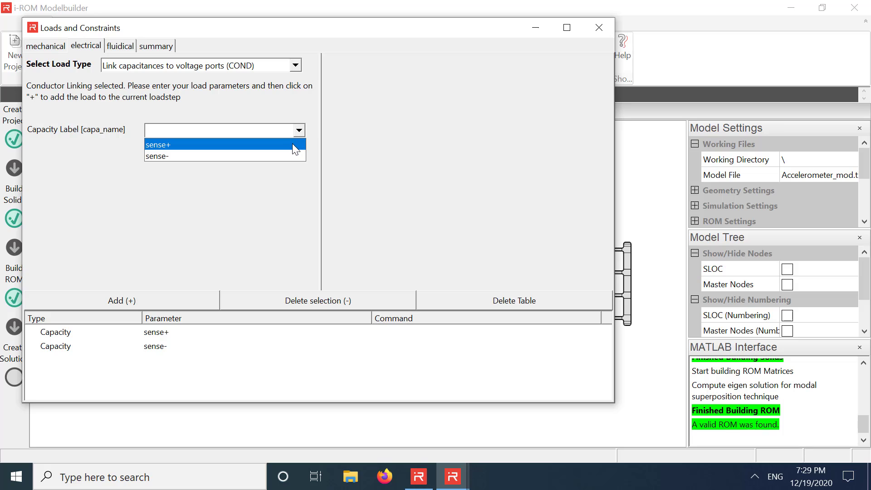
left_click(292, 144)
left_click(299, 148)
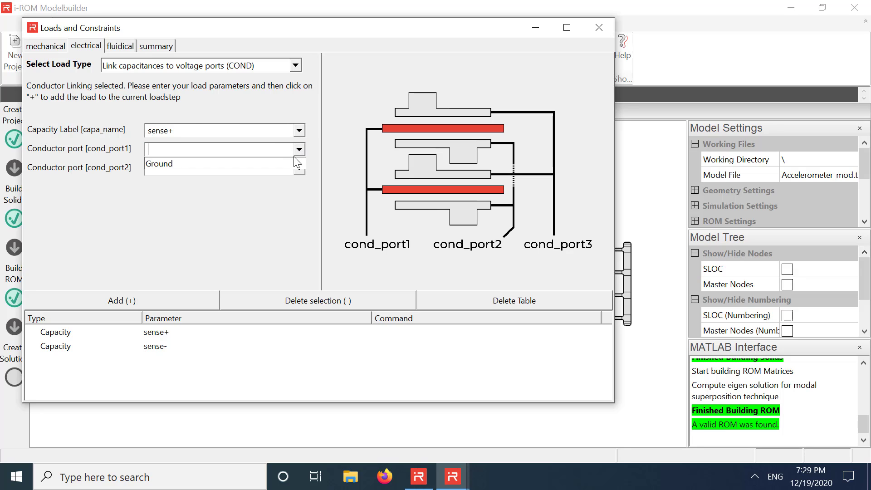
left_click(295, 163)
left_click(273, 167)
type("v_sense+")
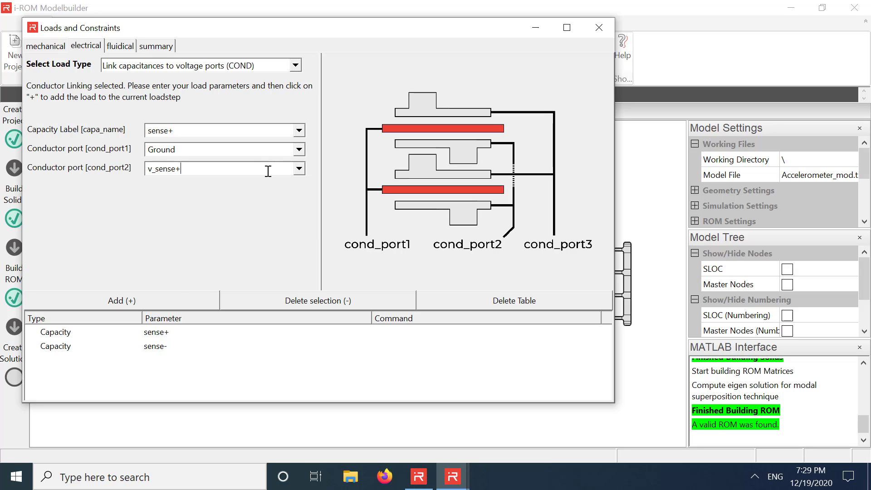
left_click(137, 303)
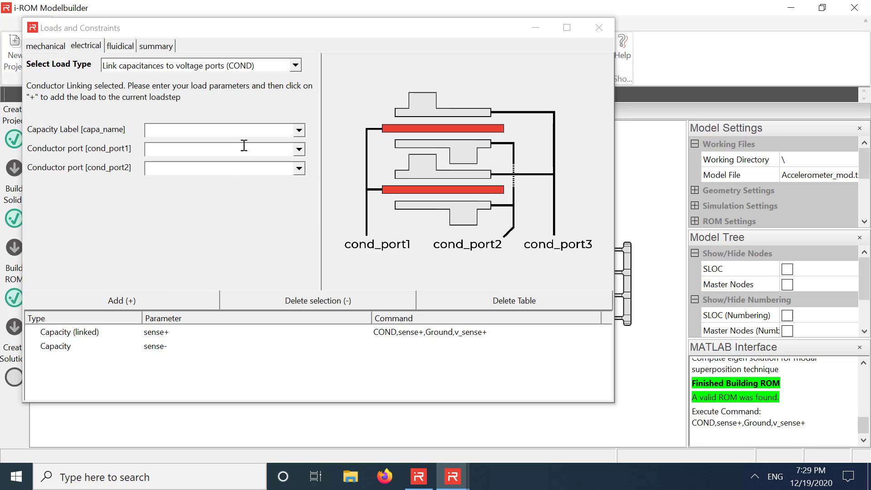
- Link the sense- capacitance to conductor ports Ground and v_sense-, and close the load assignment
left_click(299, 130)
left_click(281, 152)
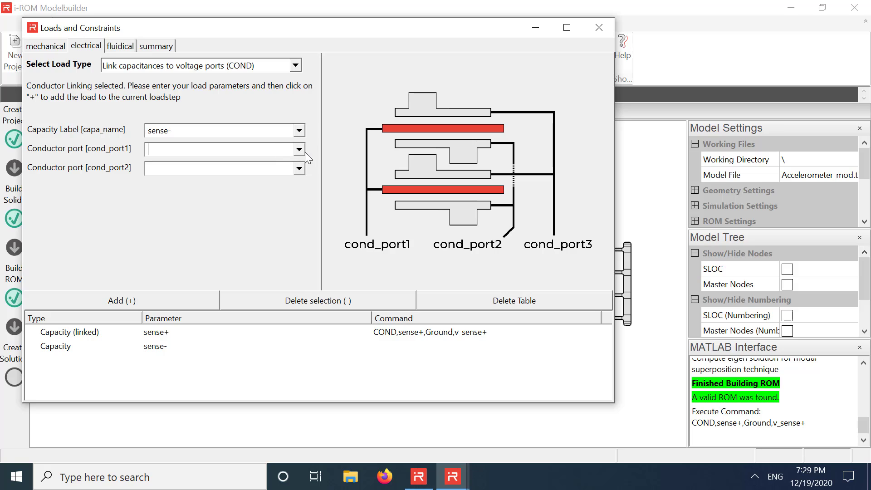
left_click(299, 149)
left_click(279, 164)
left_click(278, 167)
type("v_sense-")
left_click(155, 299)
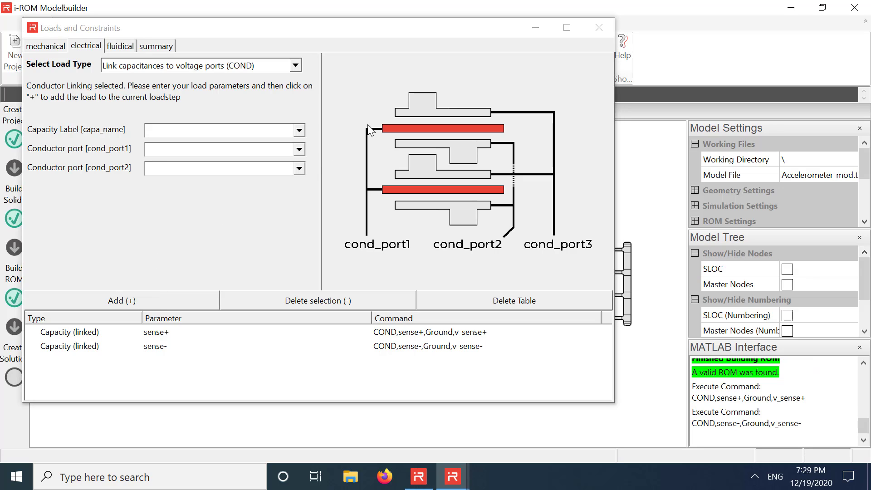
left_click(595, 28)
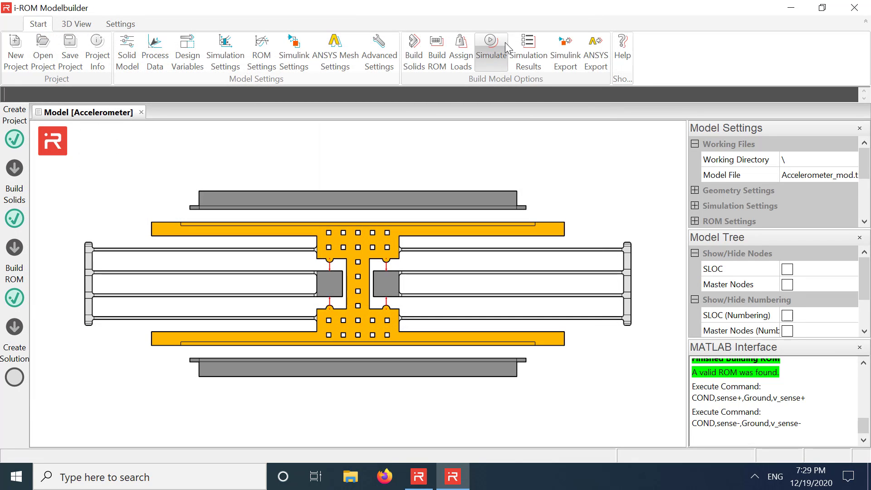
- Set up a static analysis with the DC sweep on, using a VSCR (Voltage) load at port v_sense-
left_click(490, 45)
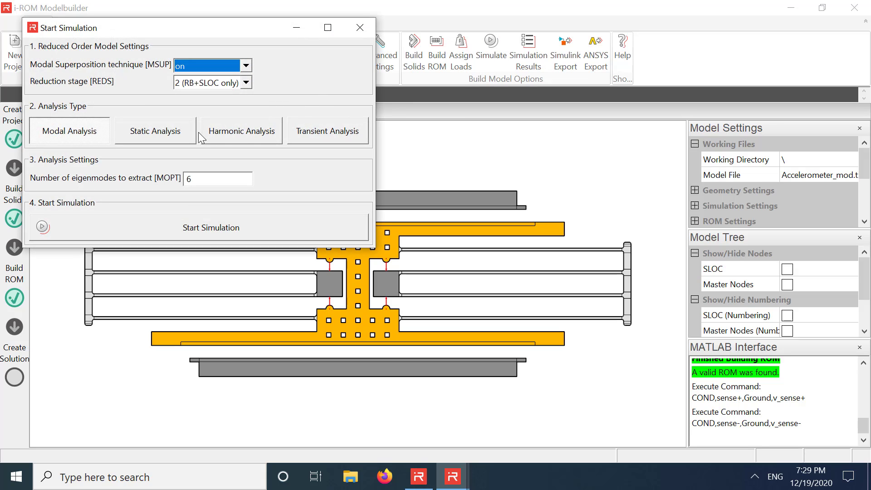
left_click(186, 131)
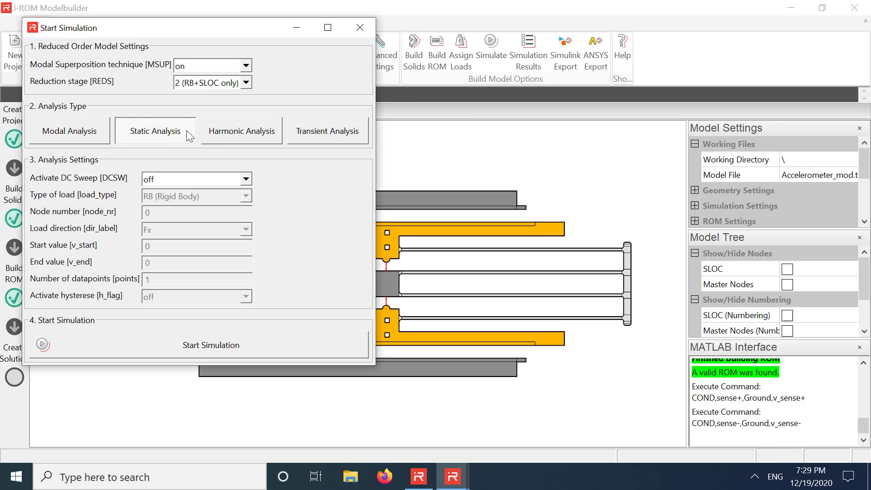
left_click(245, 179)
left_click(234, 194)
left_click(245, 196)
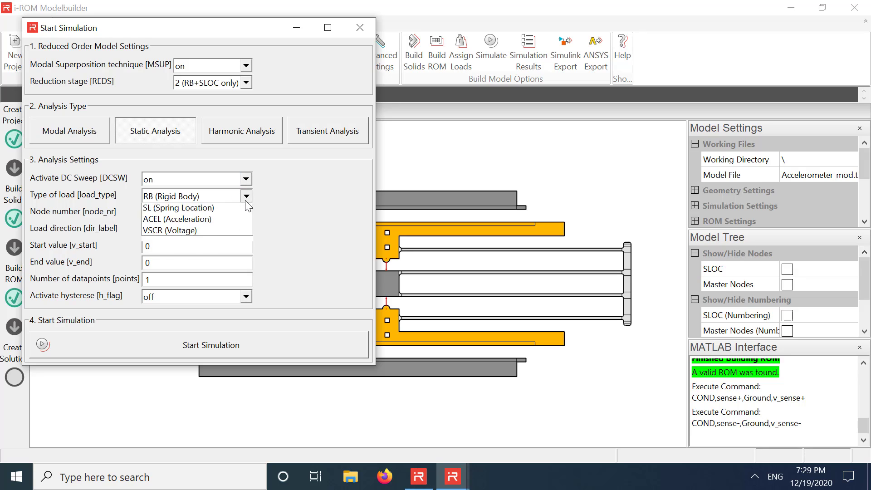
left_click(203, 255)
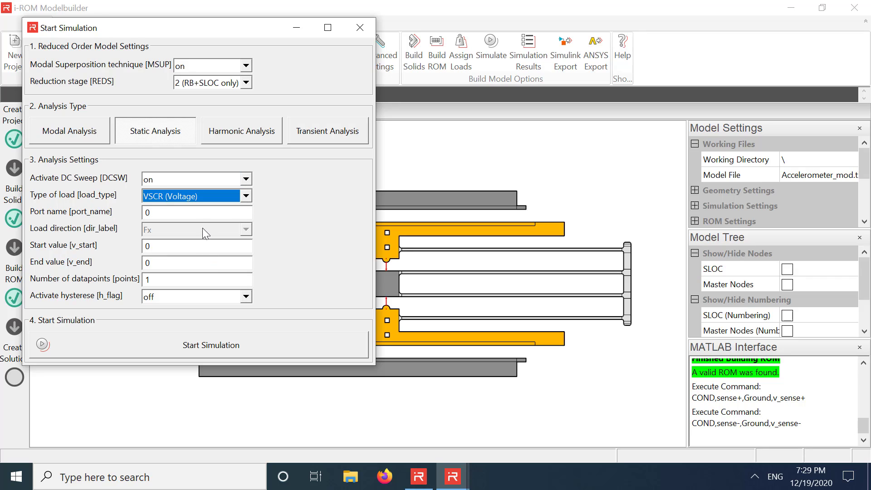
left_click(219, 207)
key("BackSpace")
type("v_s")
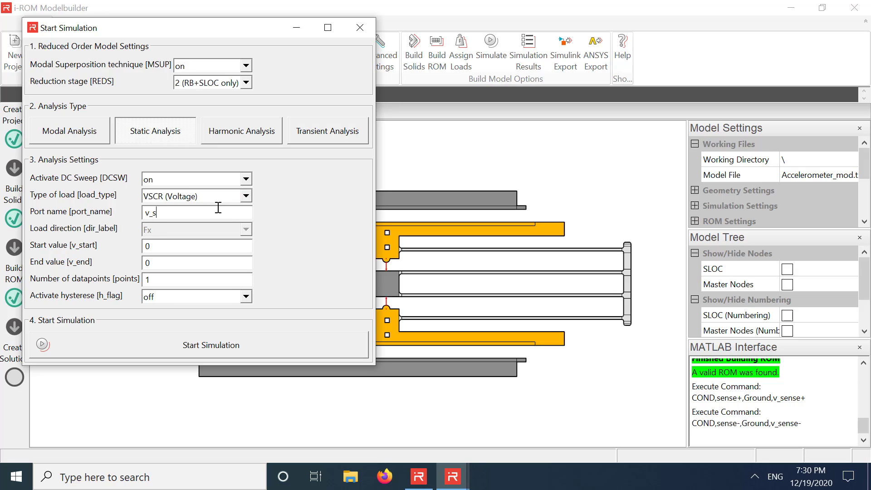
type("ense-")
- Set the sweep's end value to 500 with 501 datapoints, activate hysteresis, and run the simulation
left_click_drag(177, 262, 138, 279)
type("500")
type("501")
left_click(248, 297)
left_click(227, 309)
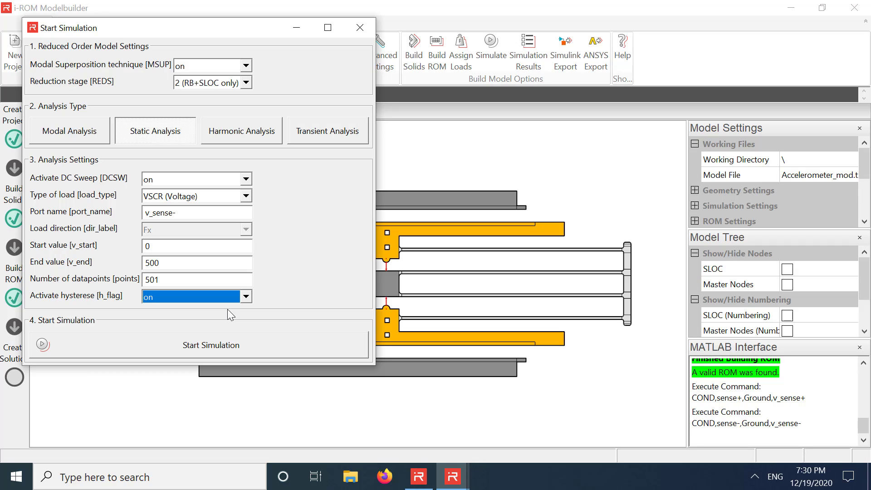
left_click(213, 338)
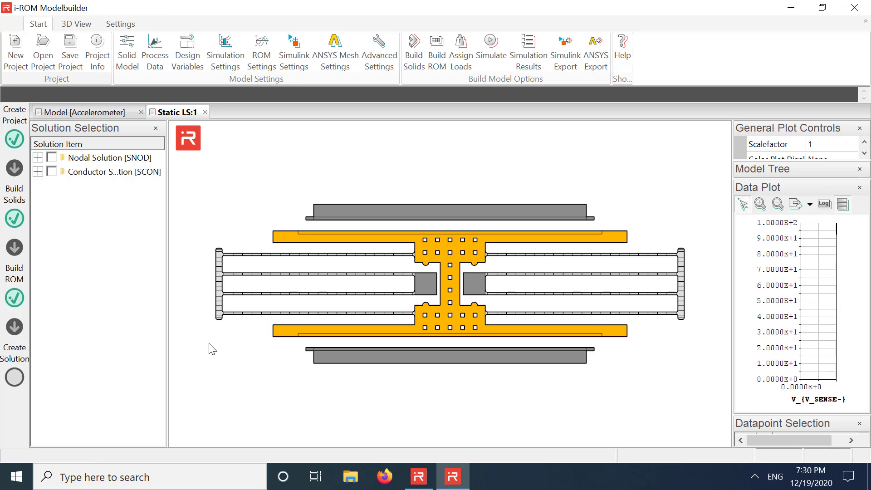
- Plot the uy displacement of RB 1 from the nodal solution
left_click(39, 159)
left_click(41, 172)
left_click(45, 186)
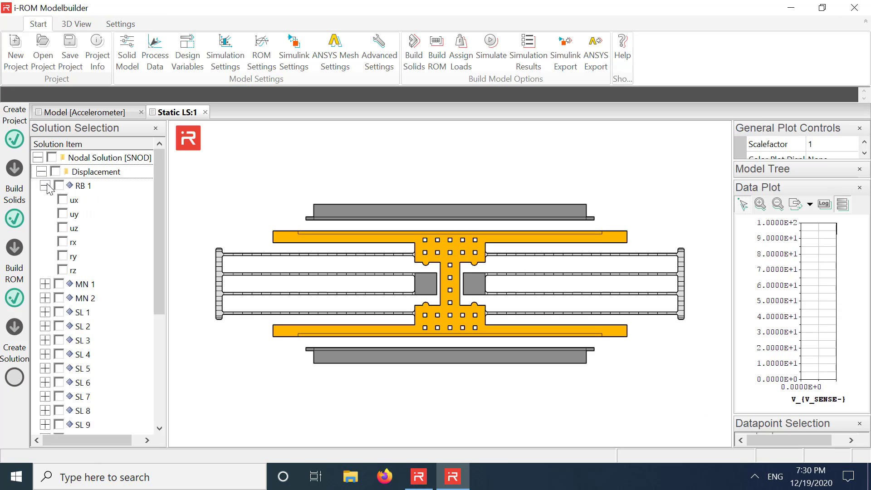
left_click(63, 214)
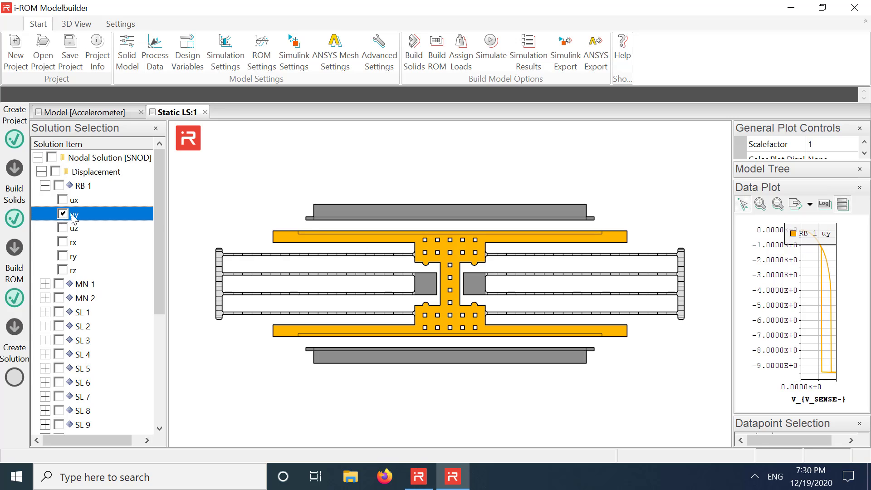
- Undock the data plot and mark the curve points at the two voltage jumps of the hysteresis loop
left_click_drag(789, 191, 277, 169)
left_click(332, 219)
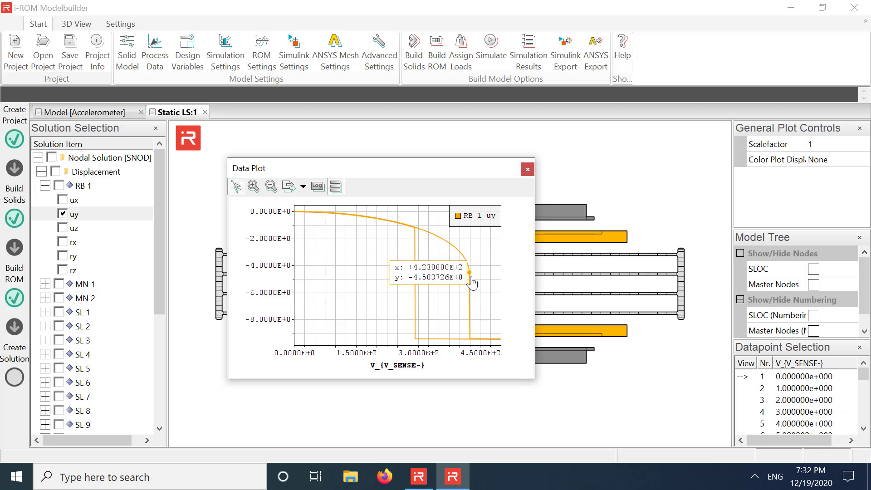
mouse_move(468, 341)
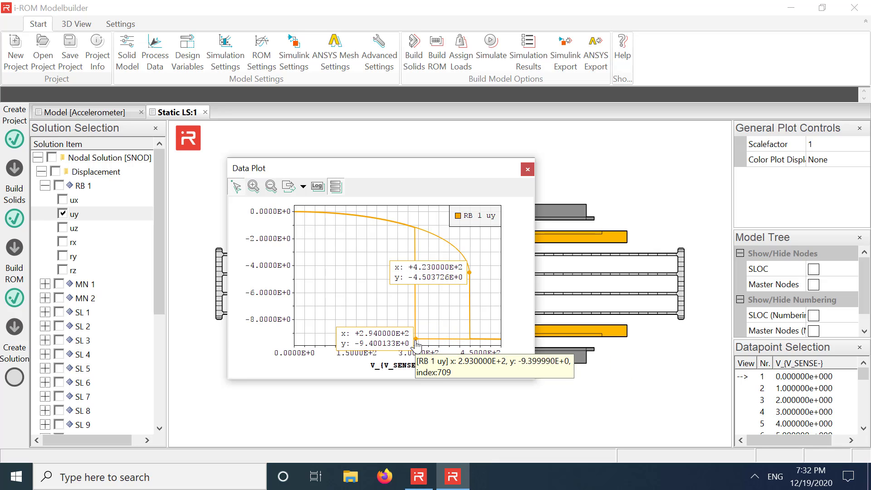
mouse_move(415, 345)
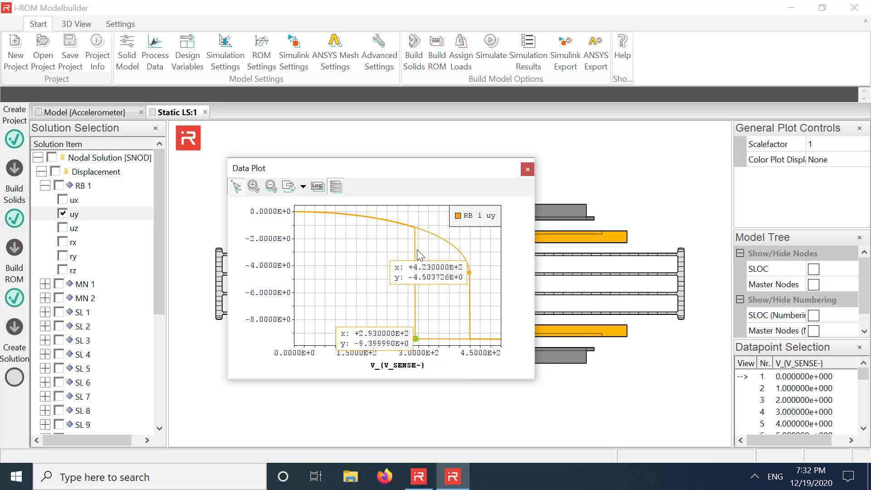
mouse_move(414, 238)
- Export the graph as the SVG file Accelerometer_Static_LS1.svg and close the floating data plot
left_click(303, 187)
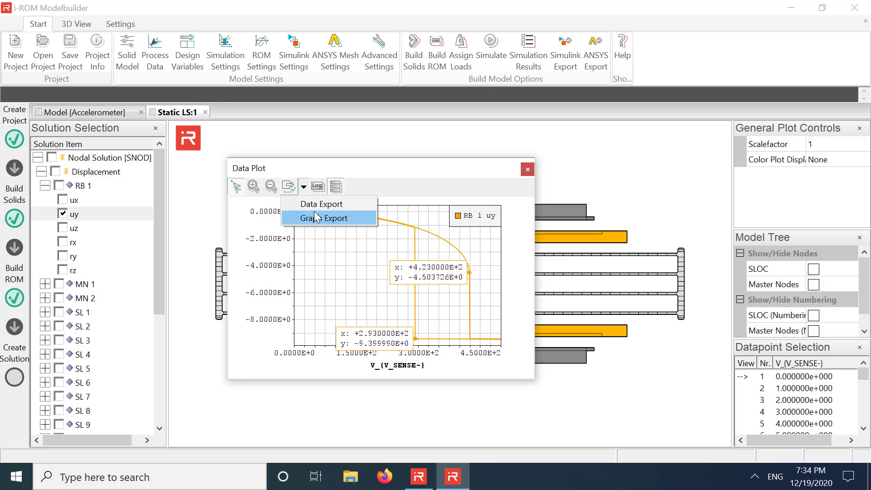
left_click(316, 217)
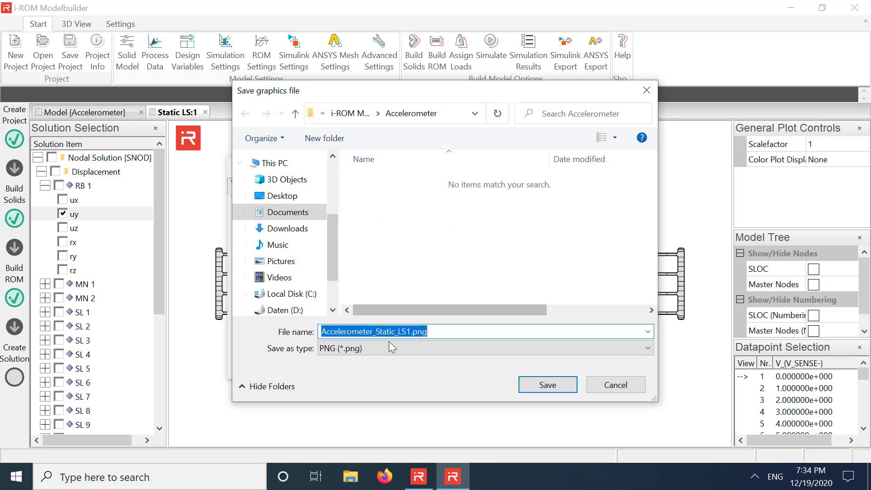
left_click(387, 345)
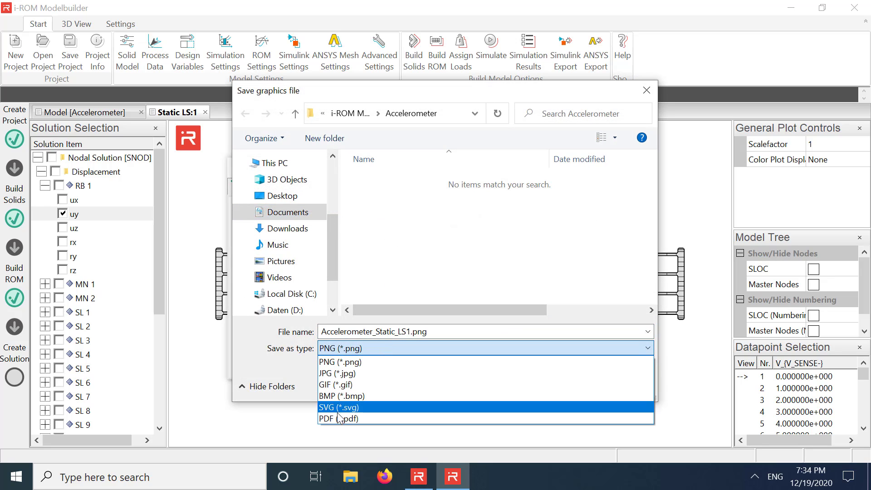
left_click(357, 410)
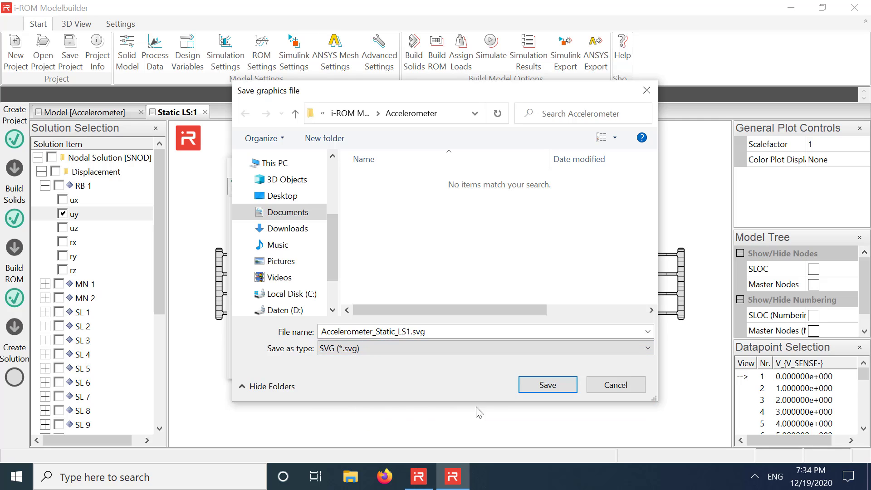
left_click(547, 388)
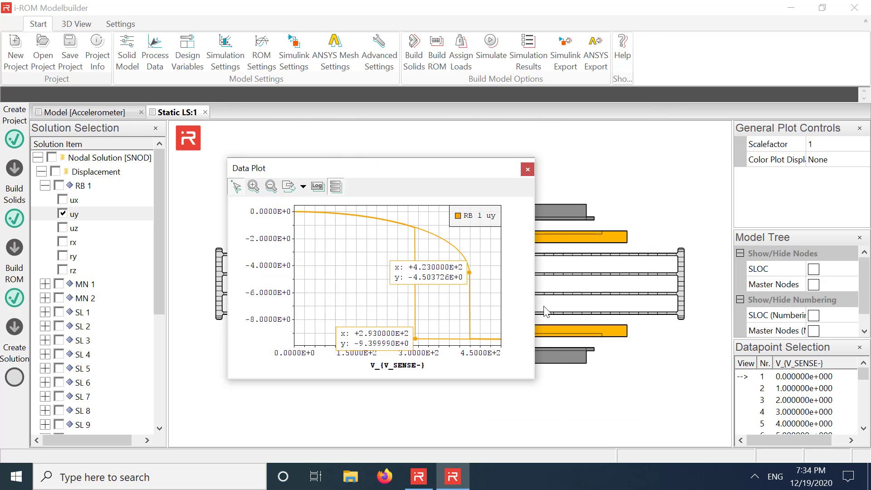
left_click(527, 170)
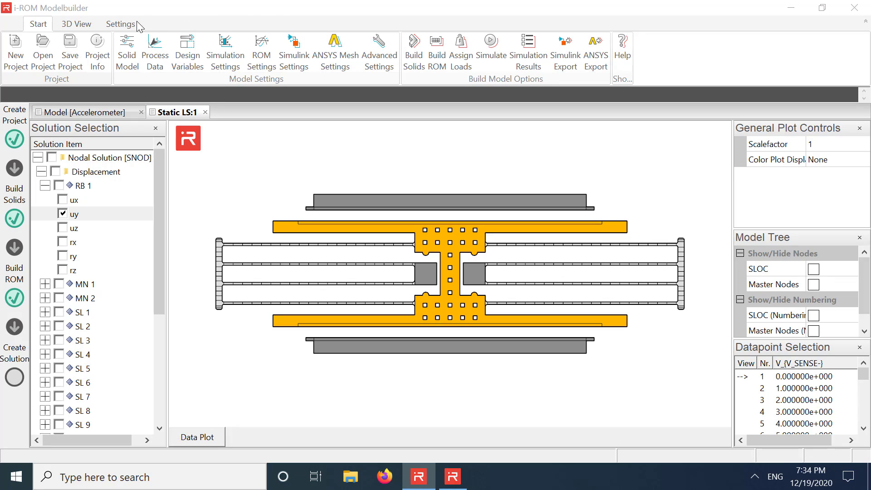
- Animate the accelerometer's static deflection and raise the animation speed to 7x
left_click(61, 27)
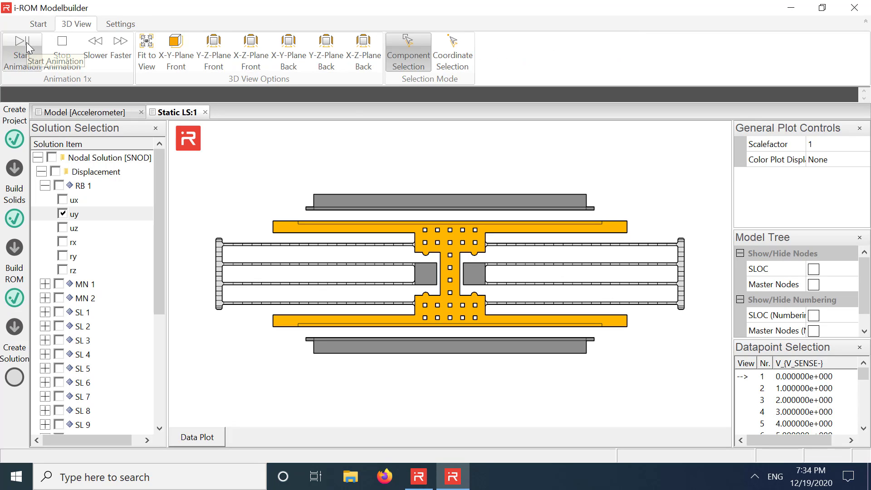
left_click(120, 49)
left_click(120, 49)
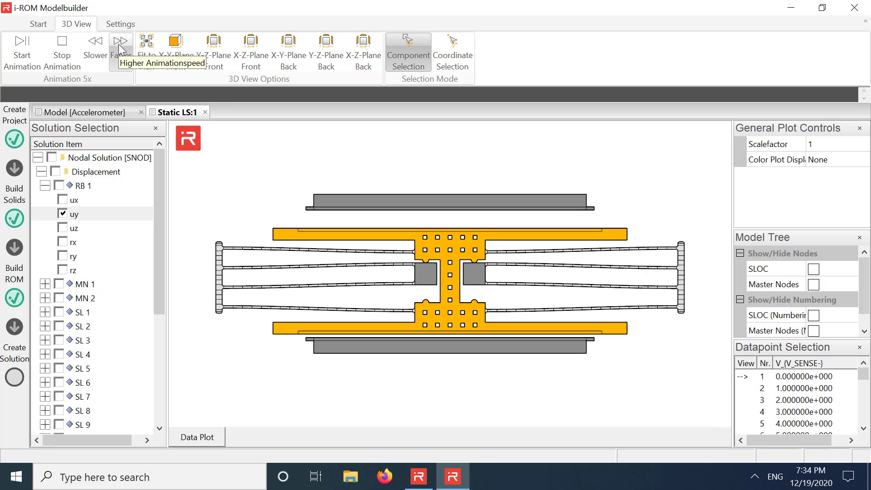
left_click(120, 48)
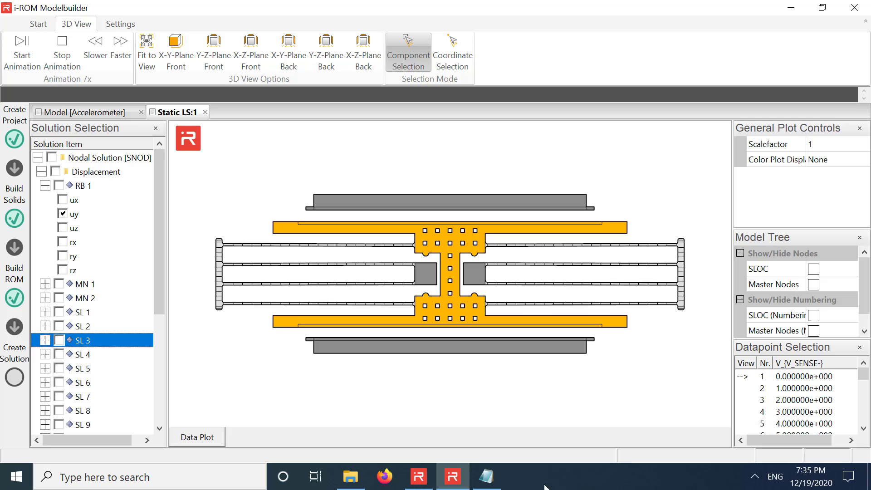
- Copy all commands from code.txt in Notepad and run them in i-ROM Modelbuilder
left_click(486, 477)
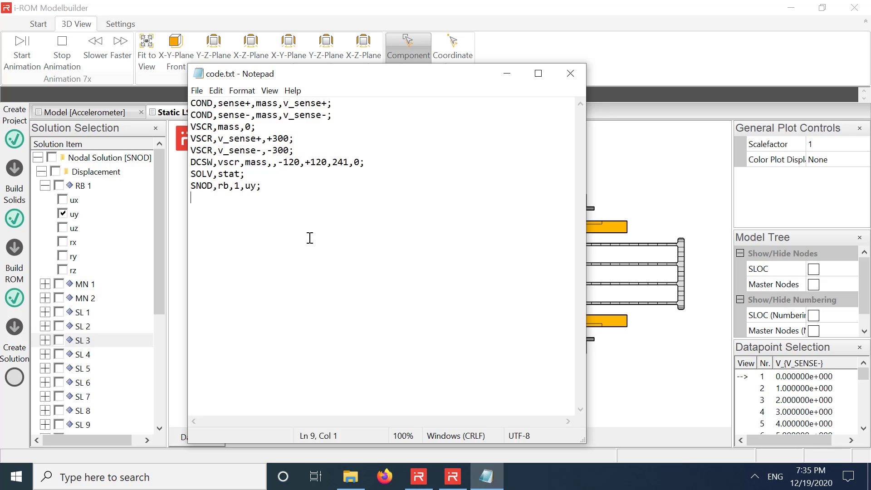
key("ctrl+a")
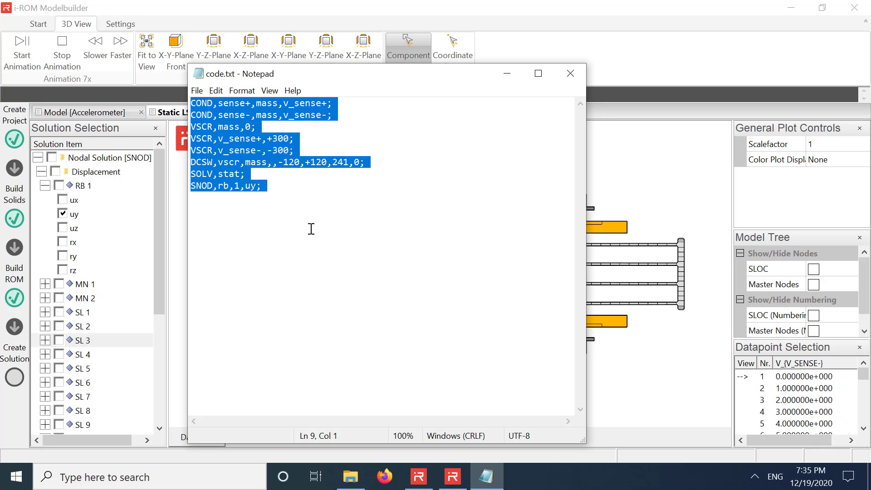
left_click(507, 73)
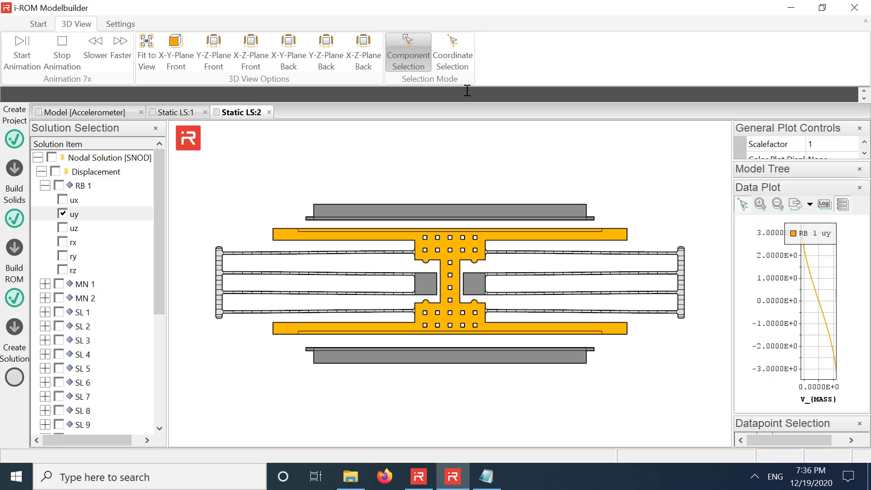
- Undock the data plot of the mass voltage sweep and zoom in on the curve's middle section
left_click_drag(764, 189, 236, 161)
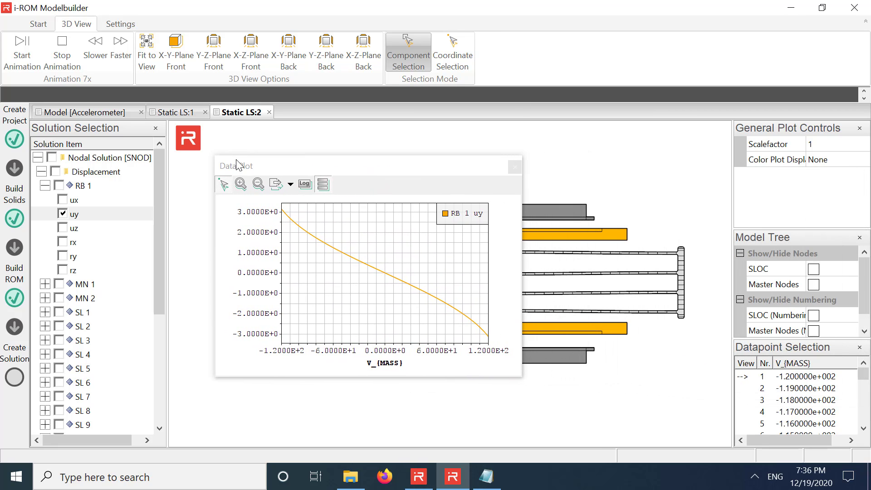
left_click(241, 184)
left_click_drag(318, 246, 463, 321)
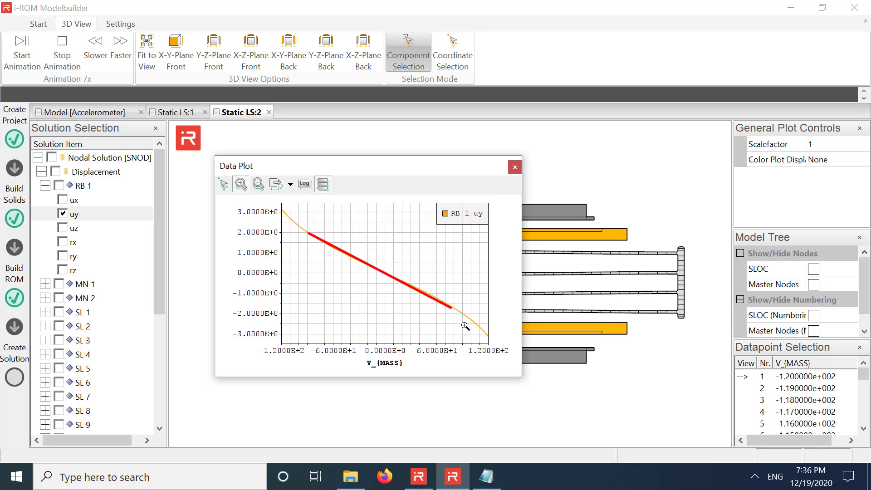